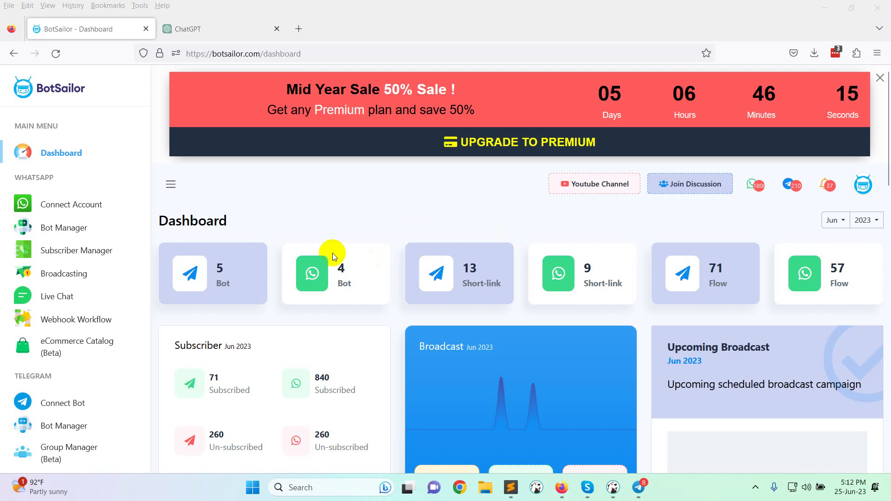
Step: Go to Telegram's Connect Bot page and scroll through the existing Connected Bots cards
scroll(297, 260, "down", 2)
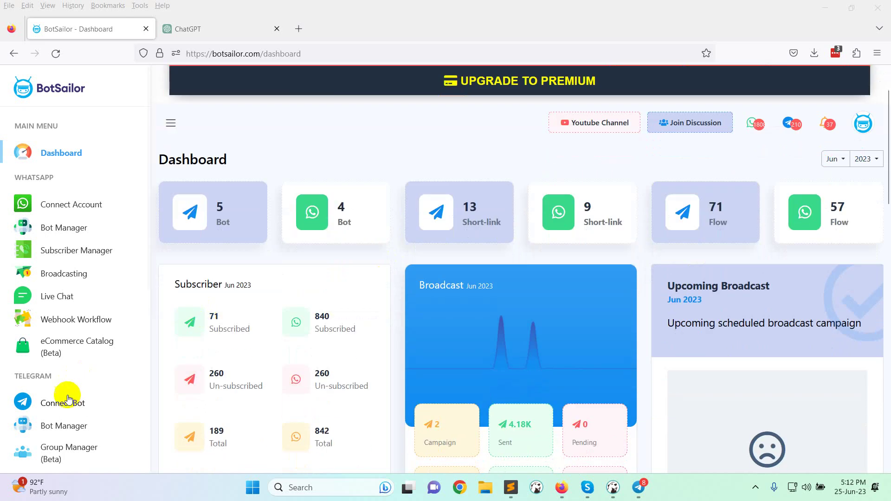
left_click(99, 403)
scroll(685, 320, "down", 5)
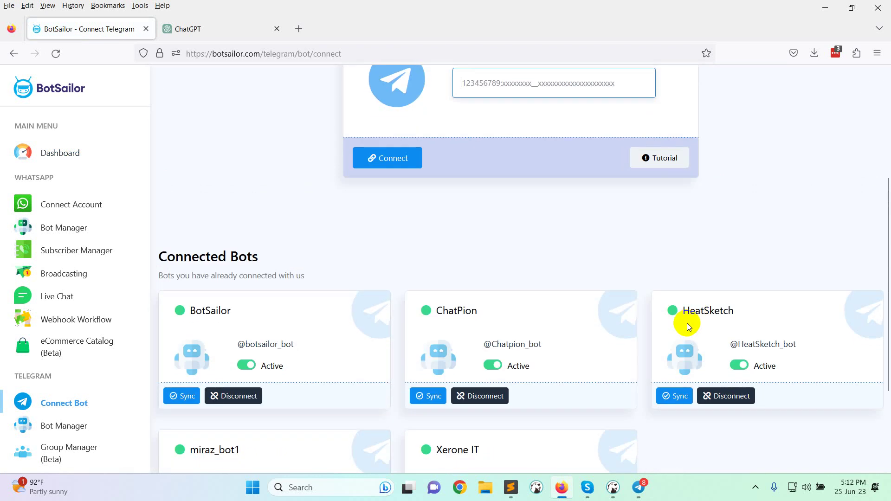
scroll(511, 281, "up", 5)
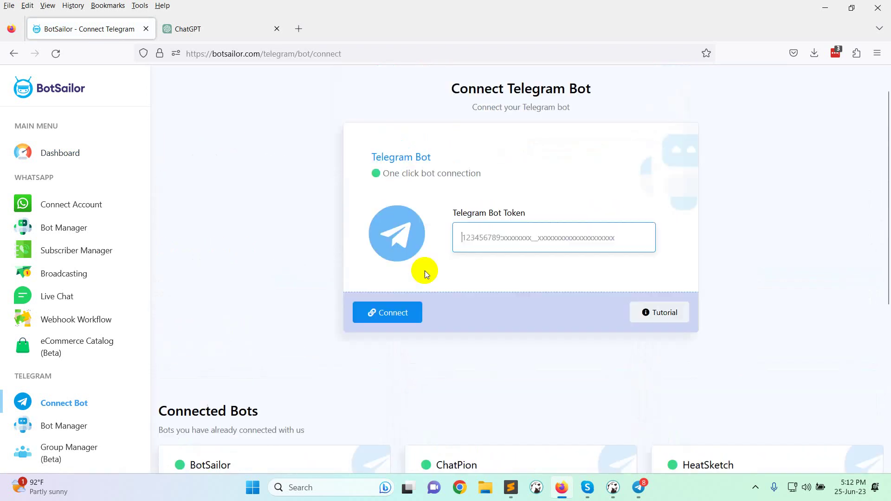
scroll(400, 251, "down", 1)
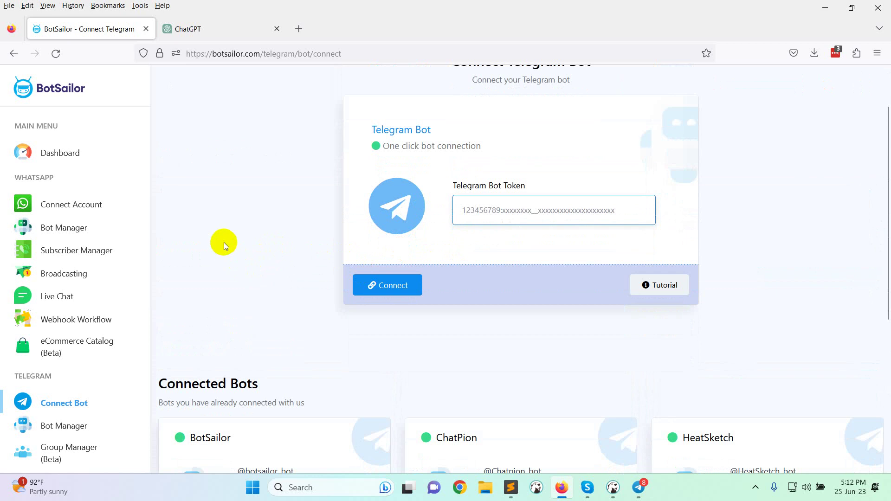
scroll(575, 324, "down", 3)
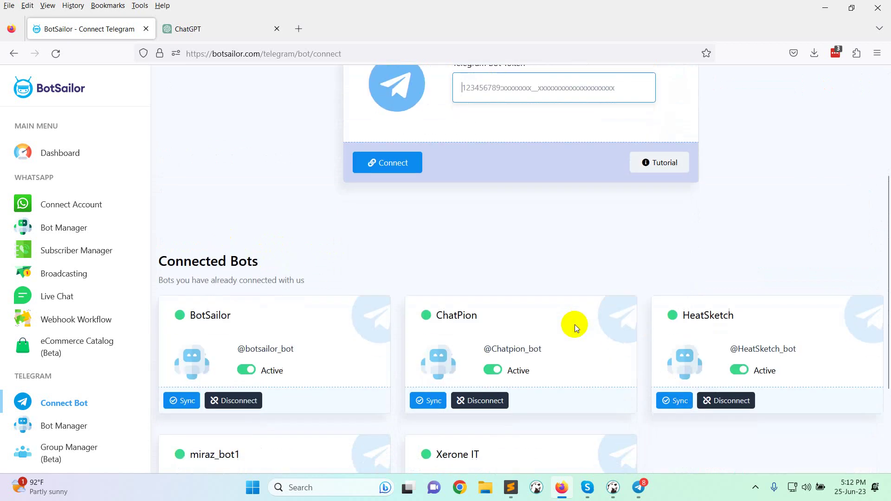
Step: Find the BotFather chat in Telegram and start the /newbot command
left_click(639, 485)
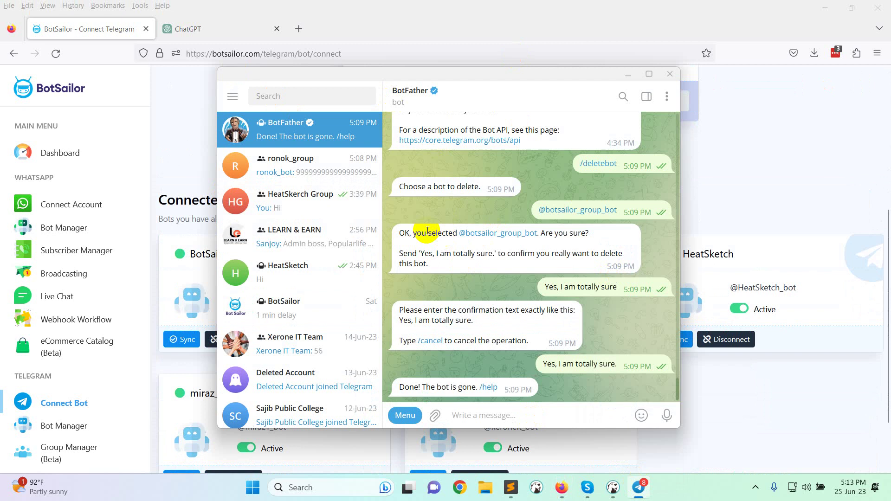
left_click(285, 96)
type("b")
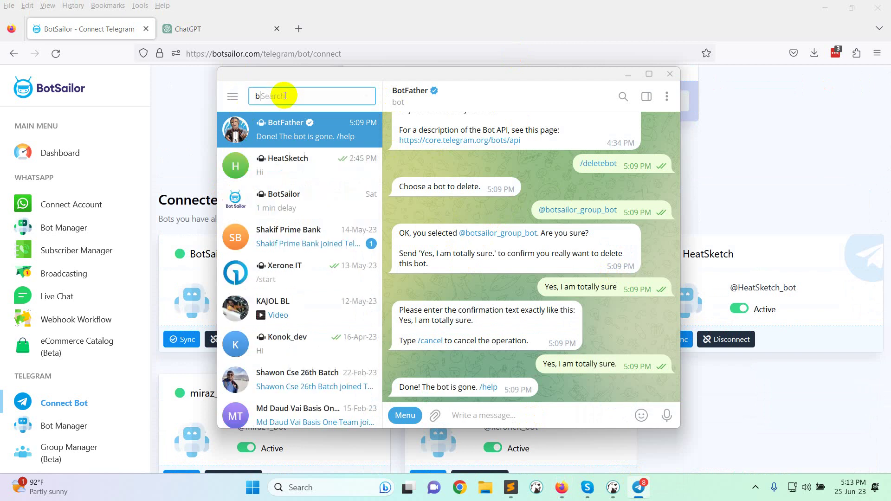
type("otfa")
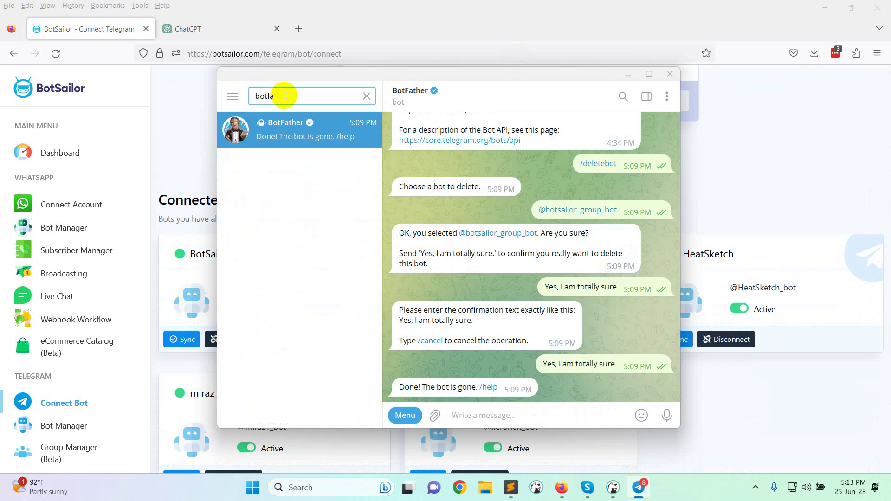
left_click(281, 133)
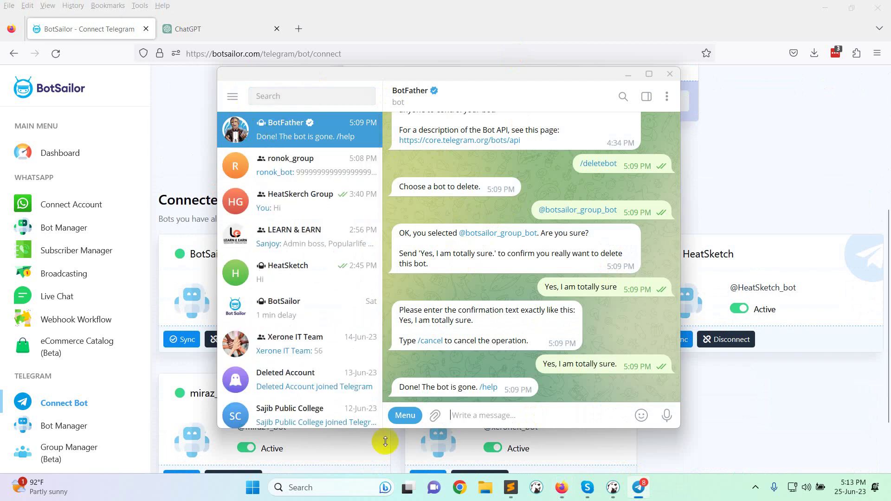
left_click(403, 415)
left_click(470, 311)
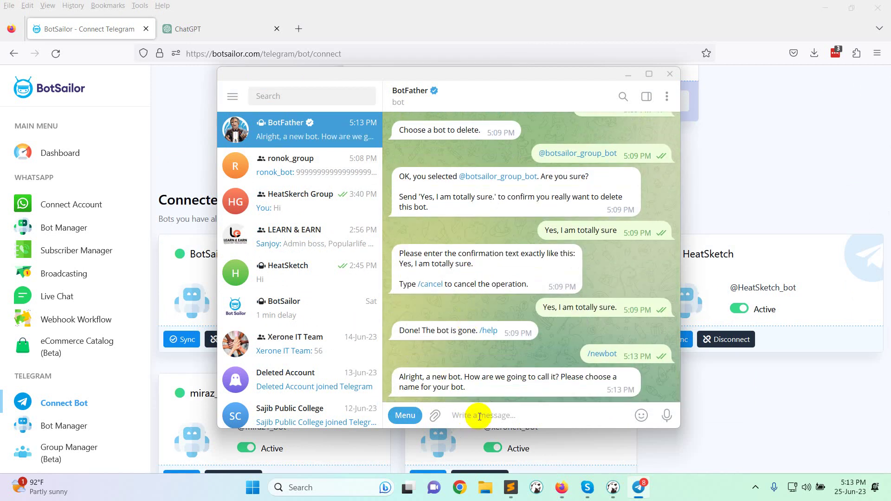
Step: Send 'BotSailor Demo Bot' as the bot name and 'BotSailor_group_demo_bot' as its username
type("BotSailor Demo Bot")
key("Return")
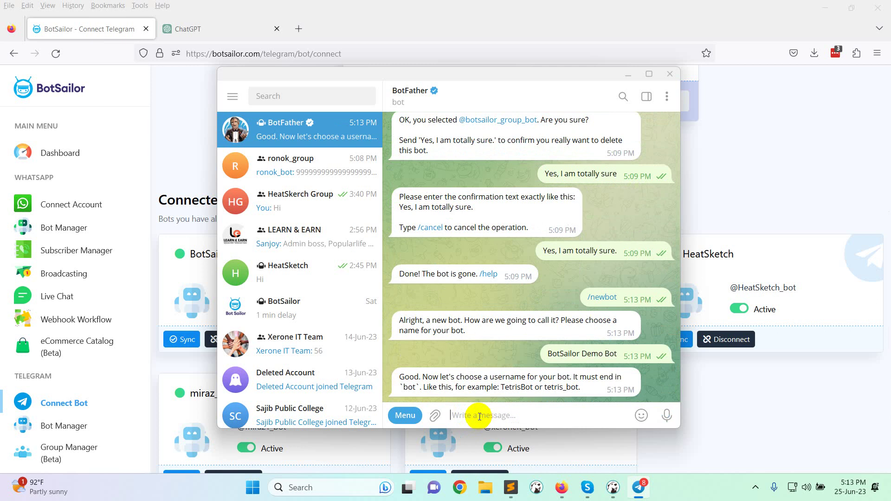
type("B")
key("BackSpace")
type("Bo")
key("BackSpace")
key("BackSpace")
type("BotS")
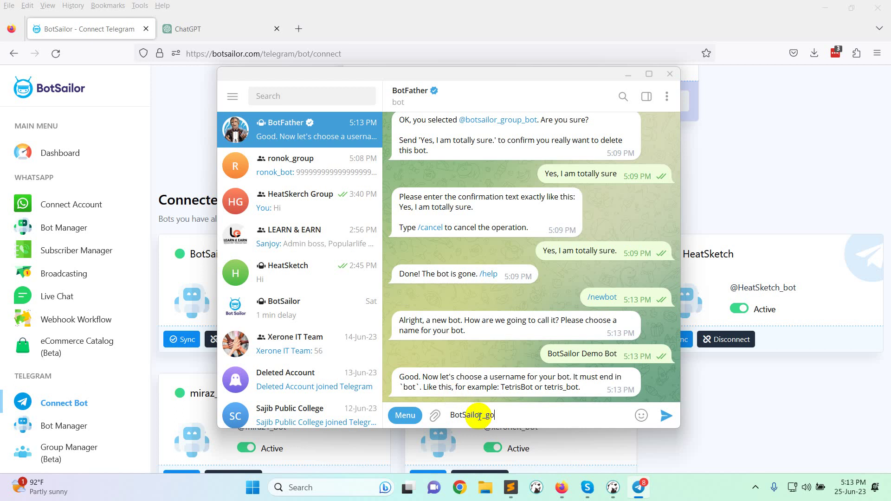
type("ailor_group_demo_bot")
key("Return")
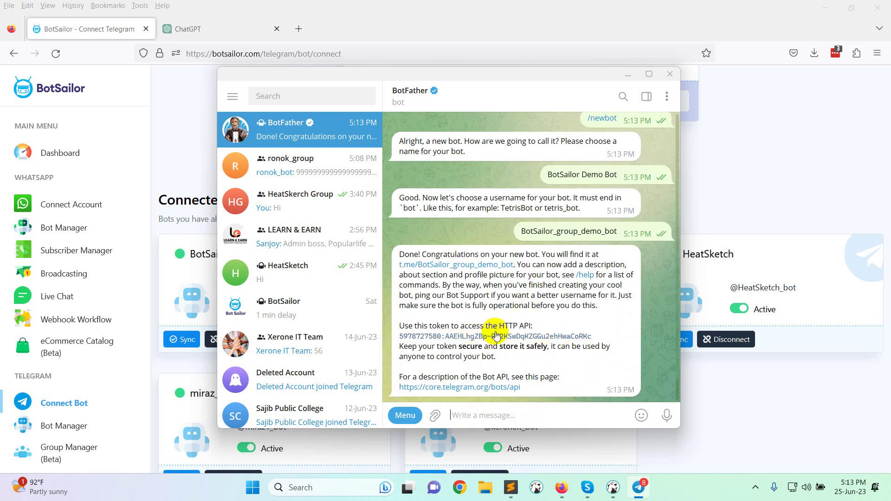
Step: Copy the new bot's token from BotFather and connect it in BotSailor's Telegram Bot Token field
left_click(497, 335)
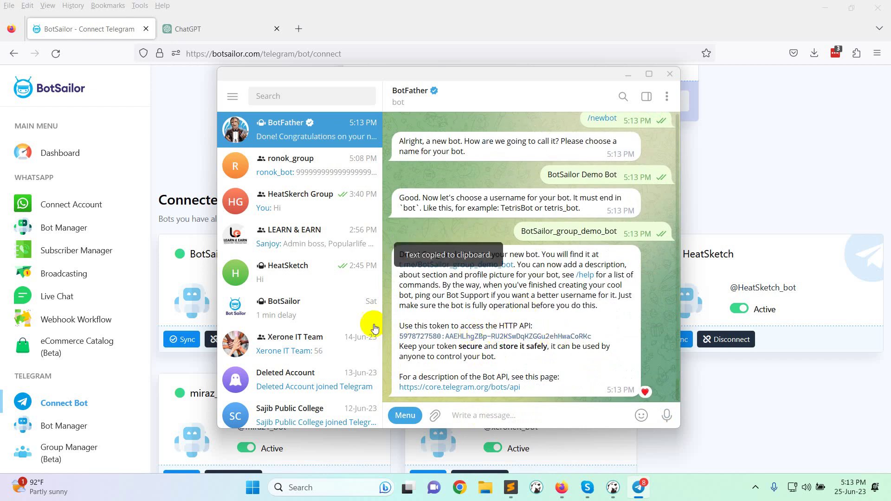
left_click(151, 110)
scroll(119, 334, "down", 3)
scroll(472, 165, "up", 5)
left_click(499, 269)
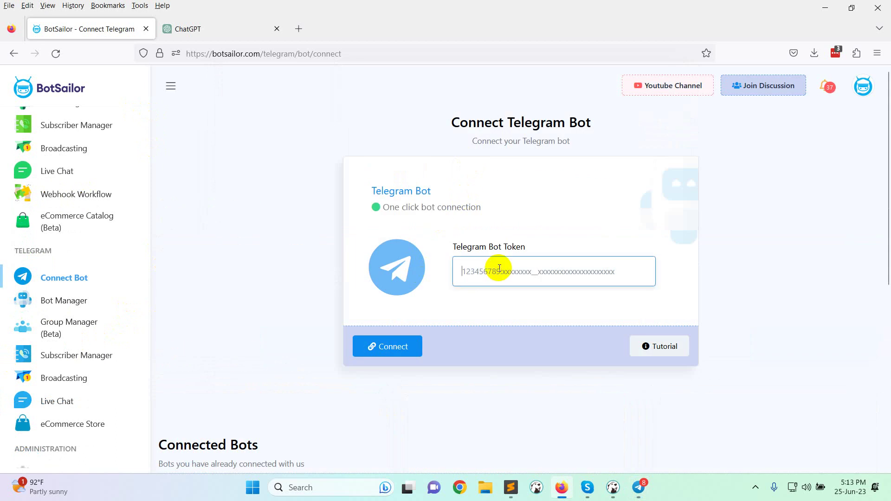
key("ctrl+v")
left_click(395, 347)
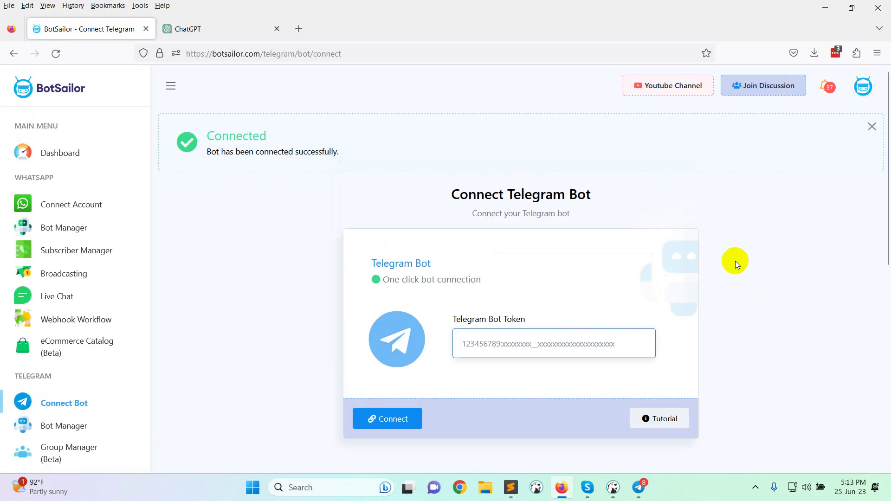
Step: Scroll Connected Bots to check BotSailor Demo Bot is listed as Active
scroll(736, 261, "down", 2)
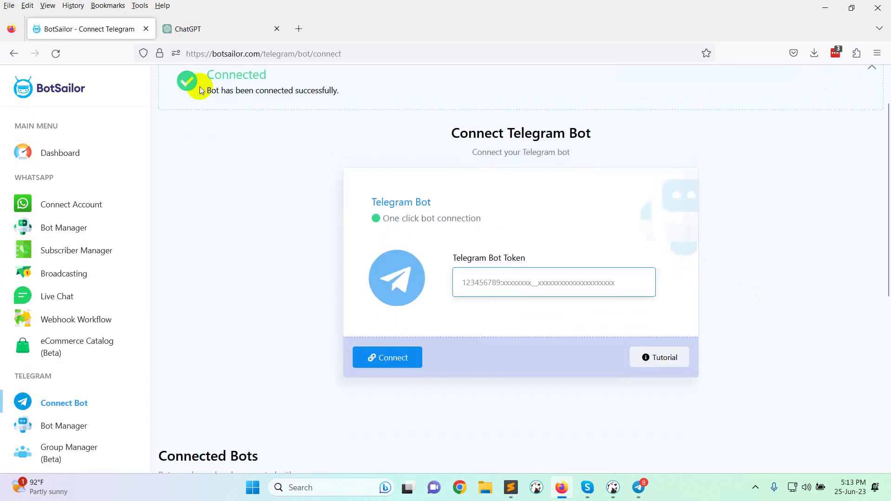
left_click_drag(211, 90, 354, 89)
scroll(510, 246, "down", 5)
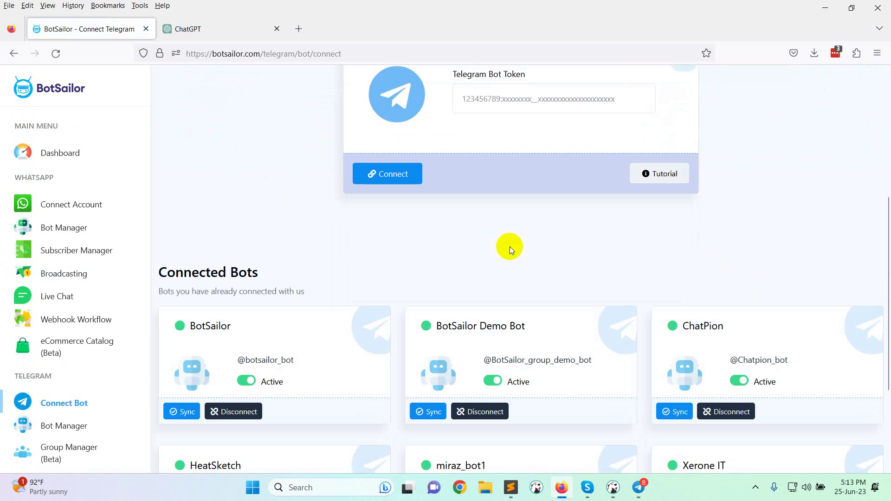
left_click_drag(433, 274, 557, 265)
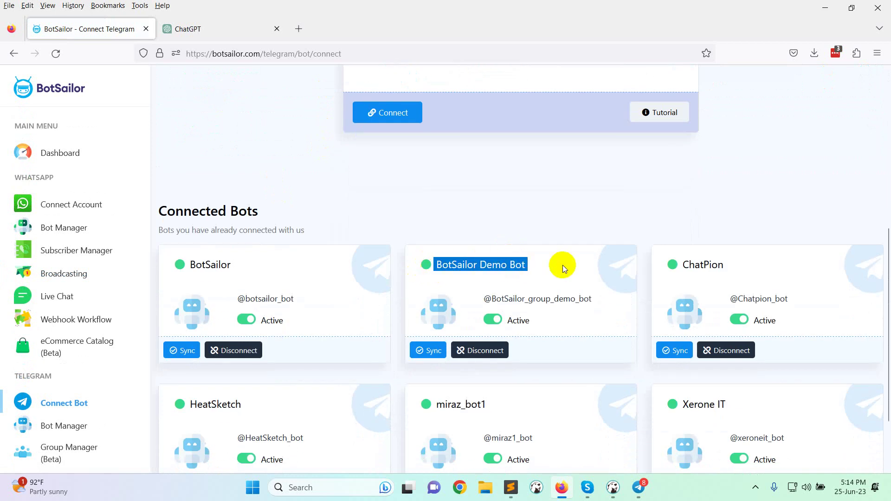
scroll(562, 265, "down", 2)
scroll(121, 306, "down", 3)
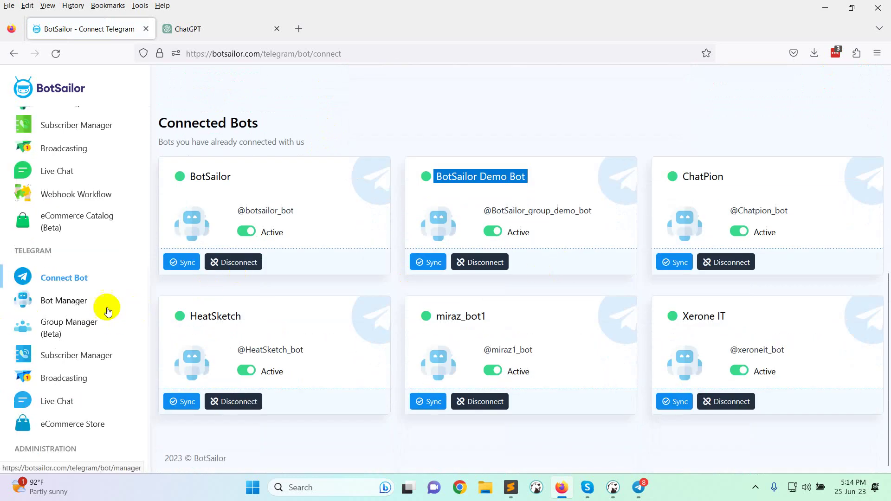
Step: Go to Group Manager (Beta) under Telegram in the sidebar
left_click(88, 327)
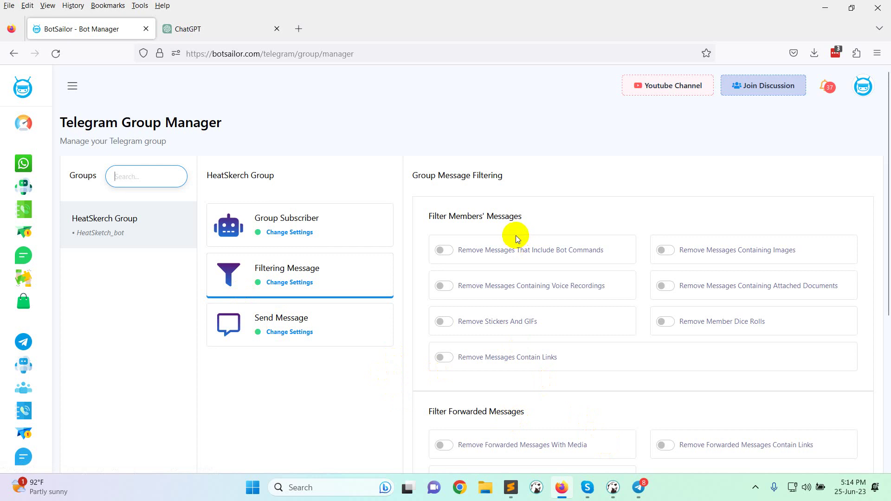
Step: Create a Telegram group named 'BotSailor Demo Group' without adding other members
left_click(639, 488)
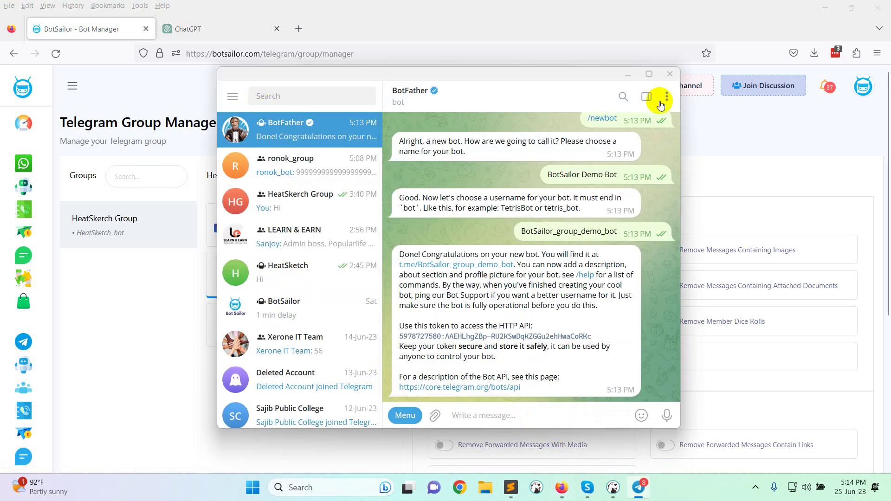
left_click(237, 101)
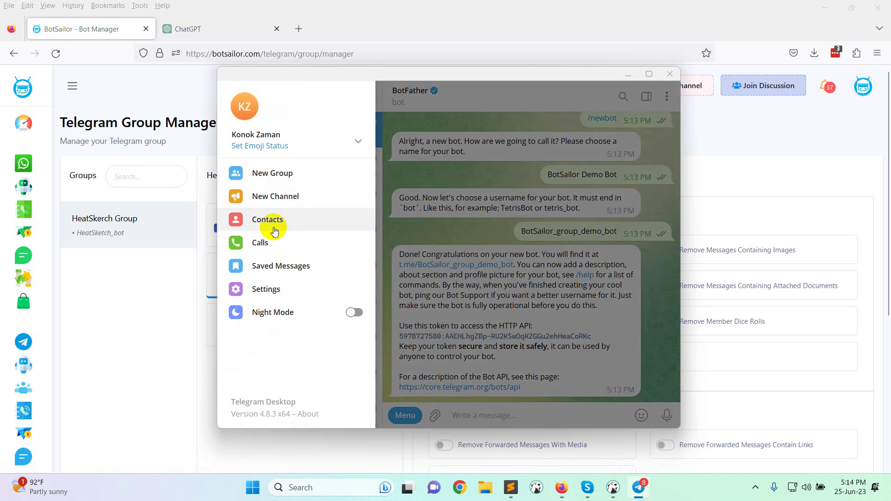
left_click(297, 170)
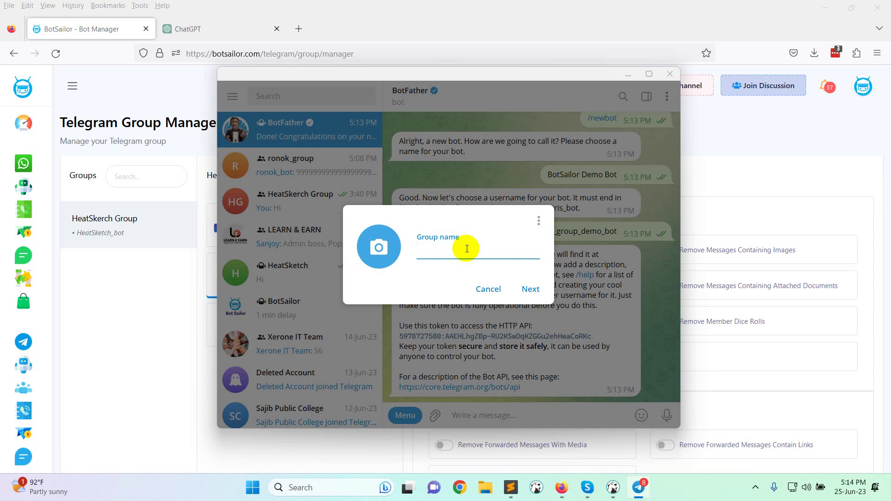
type("BotSailor Demo Group")
left_click(531, 289)
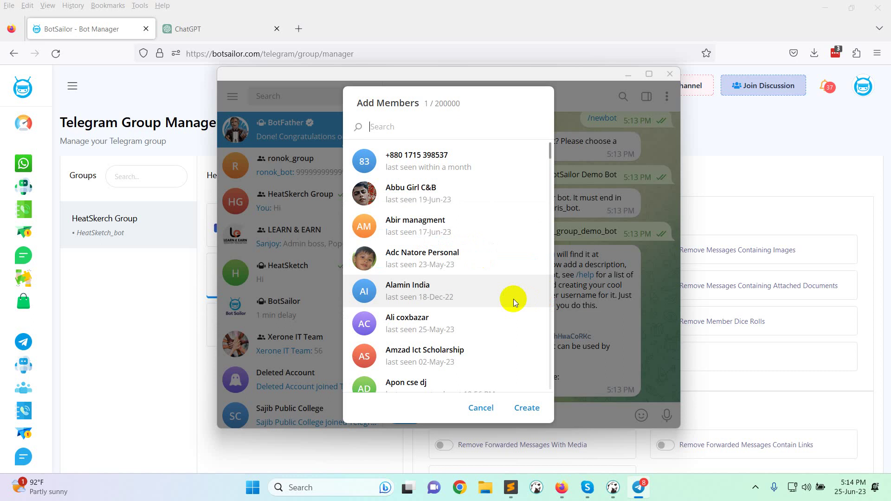
left_click(521, 415)
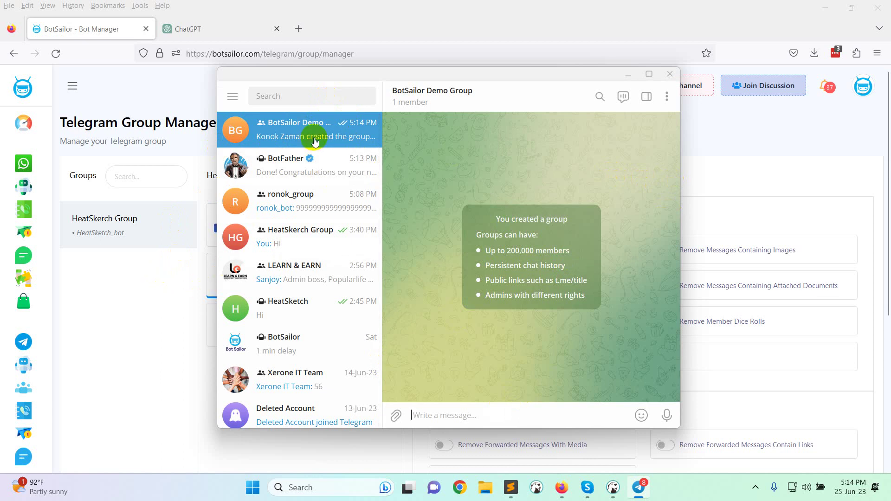
left_click(667, 96)
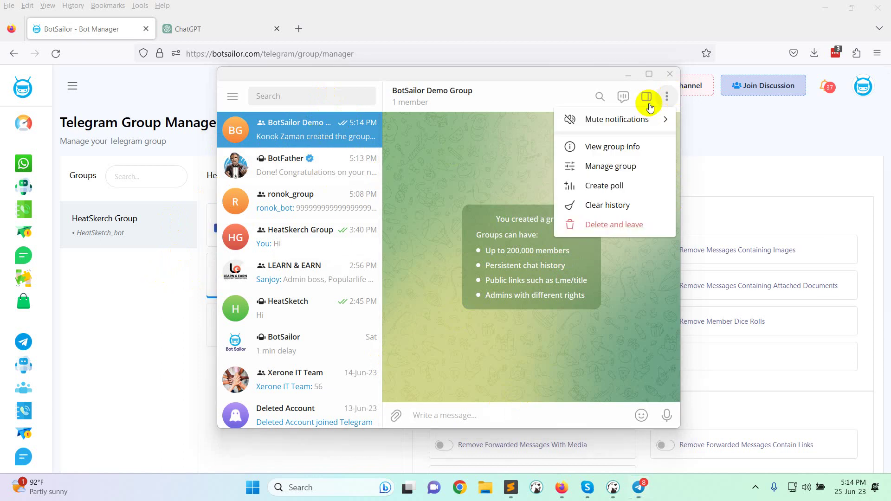
Step: Search 'Botsailor group' in Add members and add BotSailor Demo Bot to the group
left_click(635, 149)
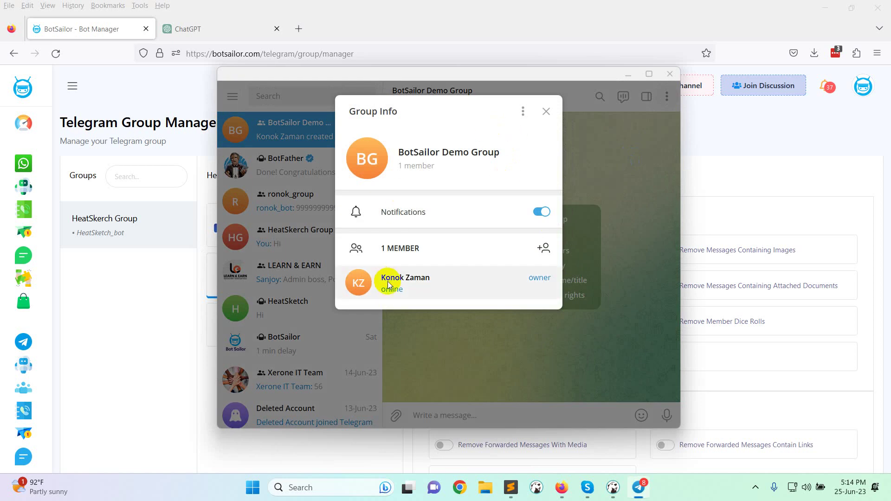
left_click(523, 112)
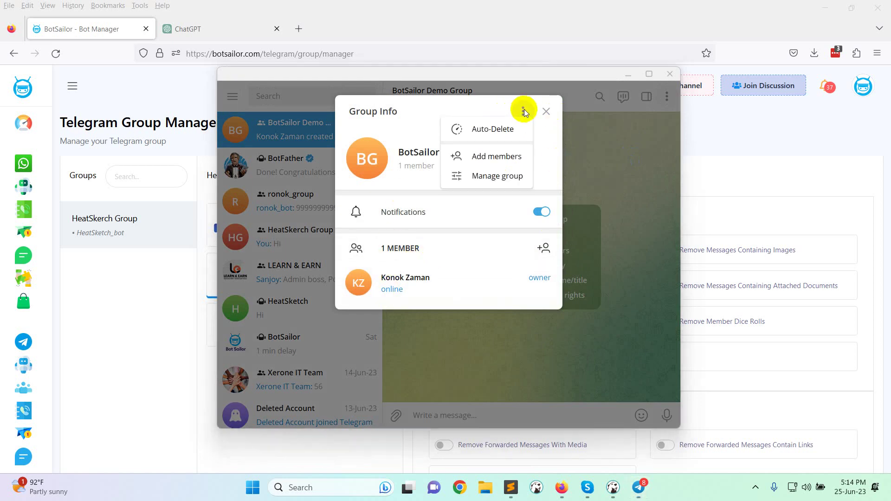
left_click(509, 158)
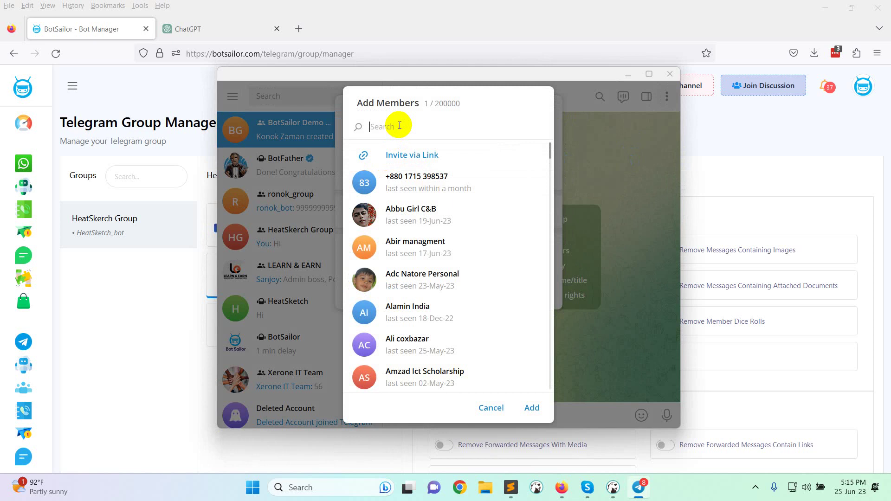
type("Botsailor")
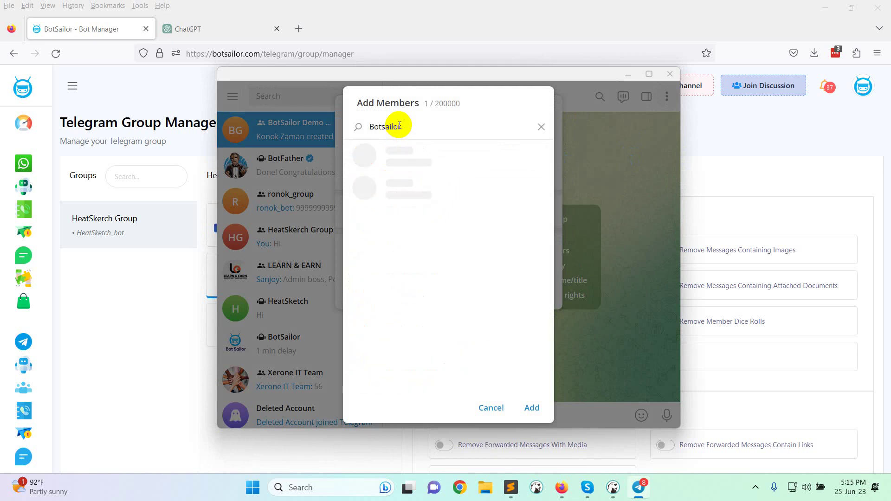
type(" group")
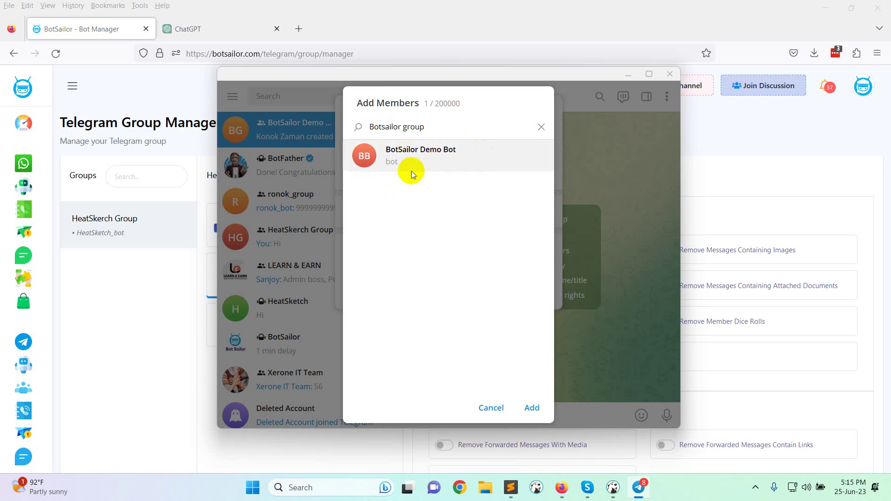
left_click(439, 161)
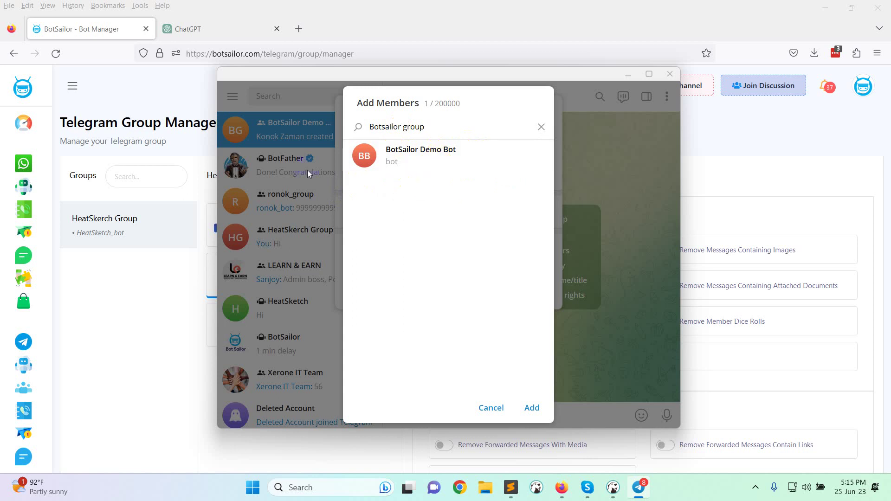
left_click(532, 407)
Step: Confirm the bot's addition, then promote BotSailor Demo Bot to group administrator and save
left_click(519, 290)
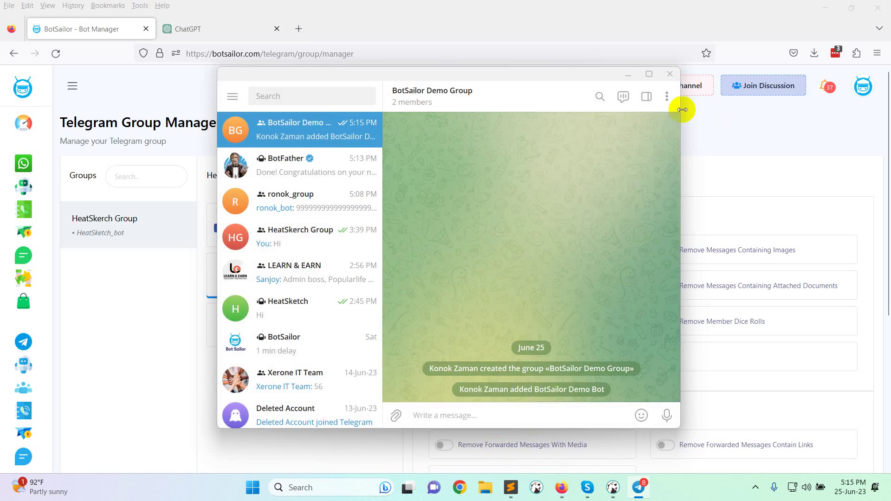
left_click(668, 96)
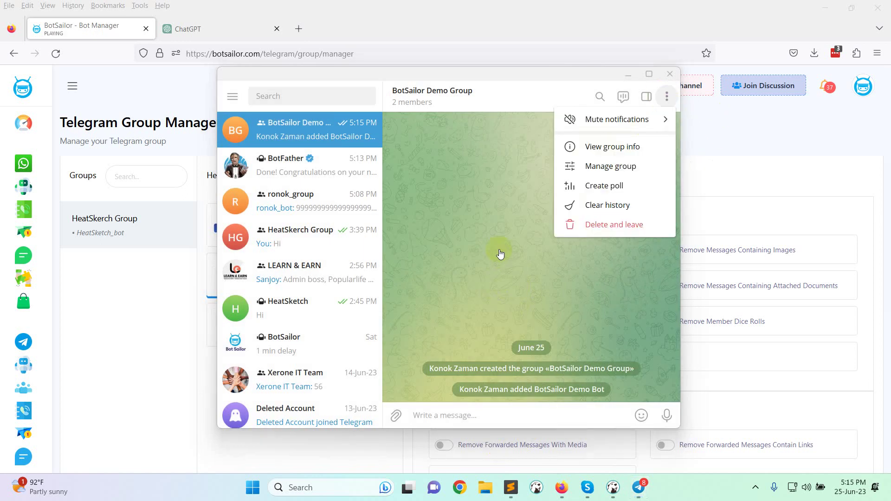
left_click(627, 168)
scroll(490, 273, "down", 1)
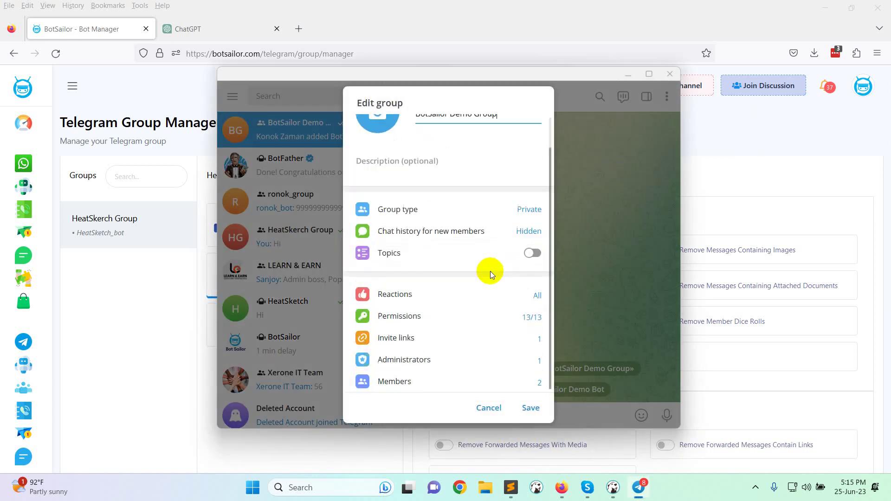
left_click(434, 363)
left_click(396, 409)
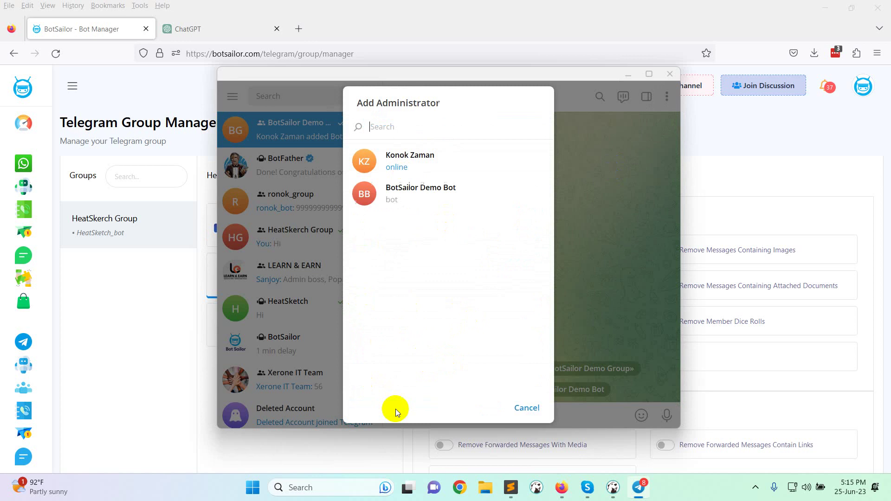
left_click(444, 194)
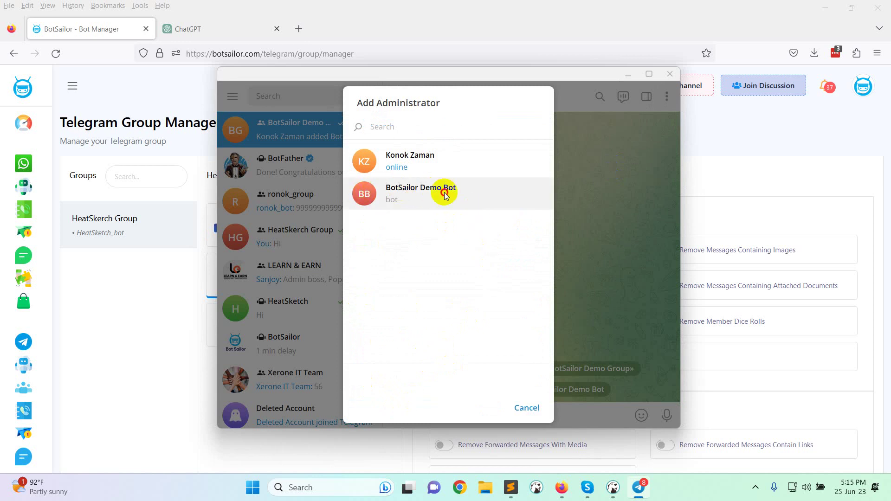
scroll(462, 330, "down", 3)
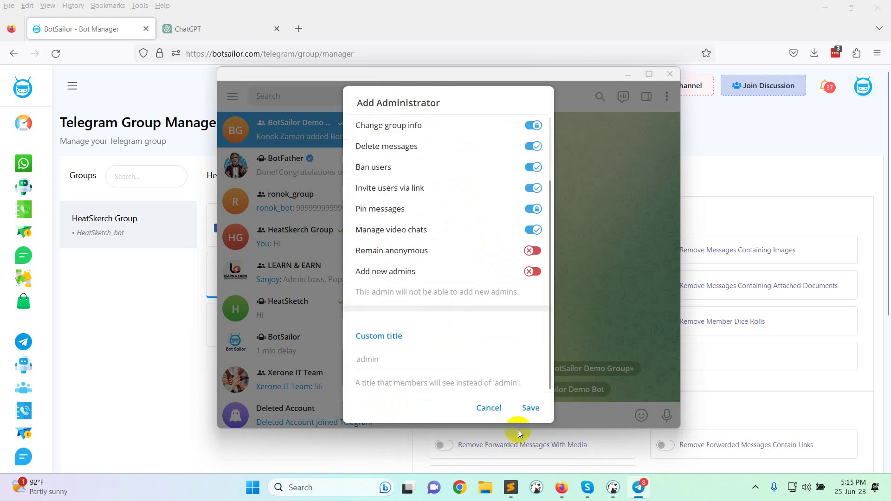
left_click(529, 409)
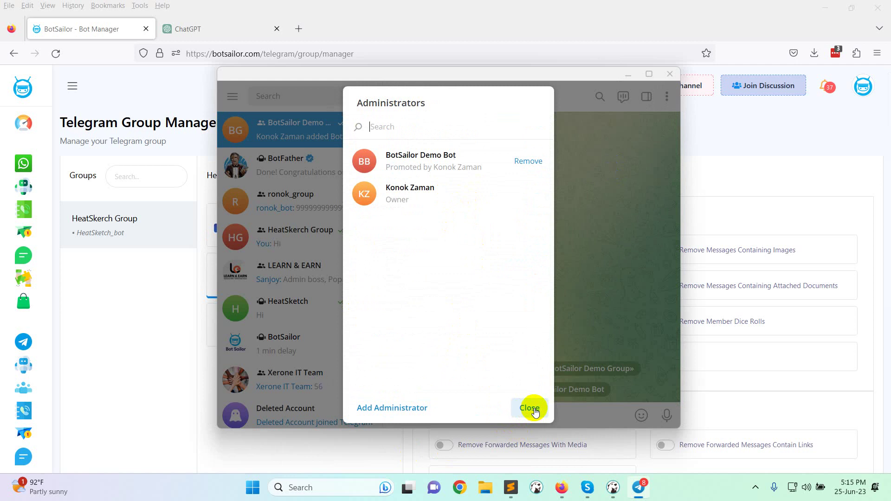
left_click(530, 410)
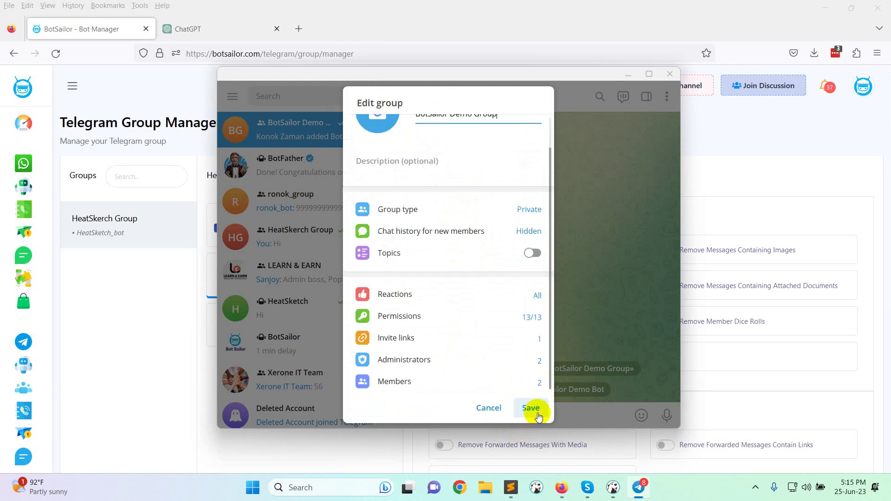
left_click(520, 412)
Step: Reload BotSailor's Group Manager and select BotSailor Demo Group
left_click(477, 4)
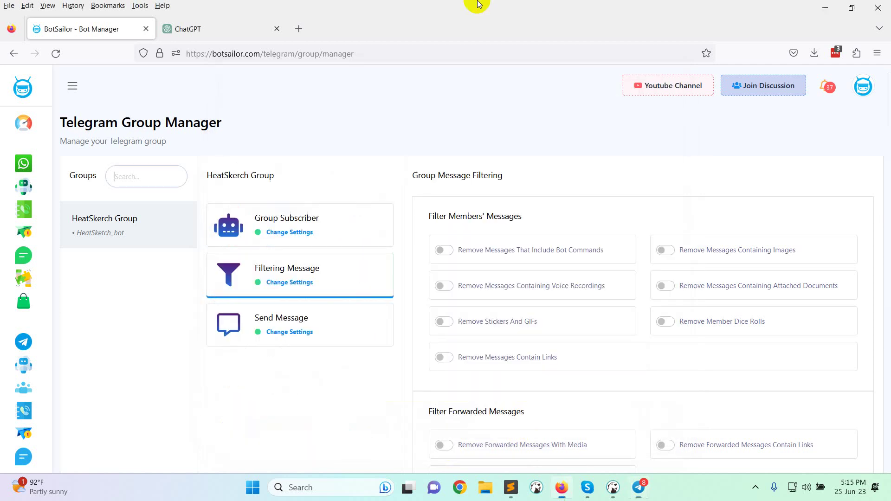
left_click(55, 53)
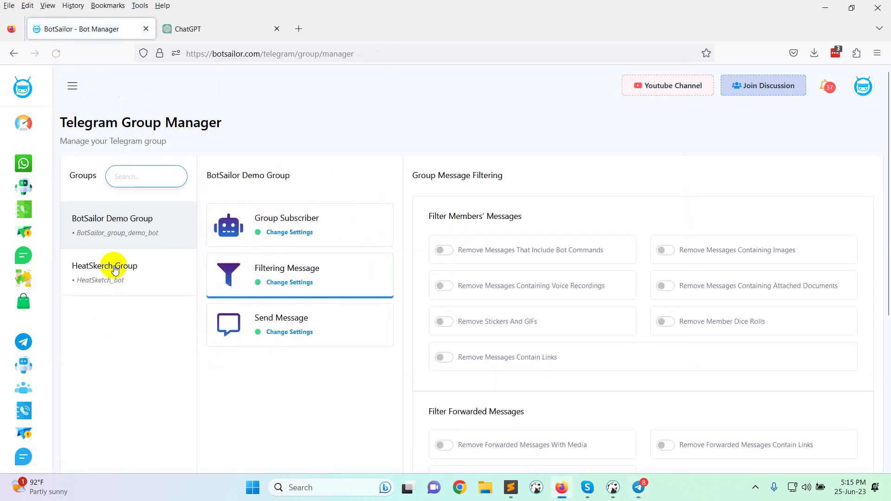
left_click(145, 226)
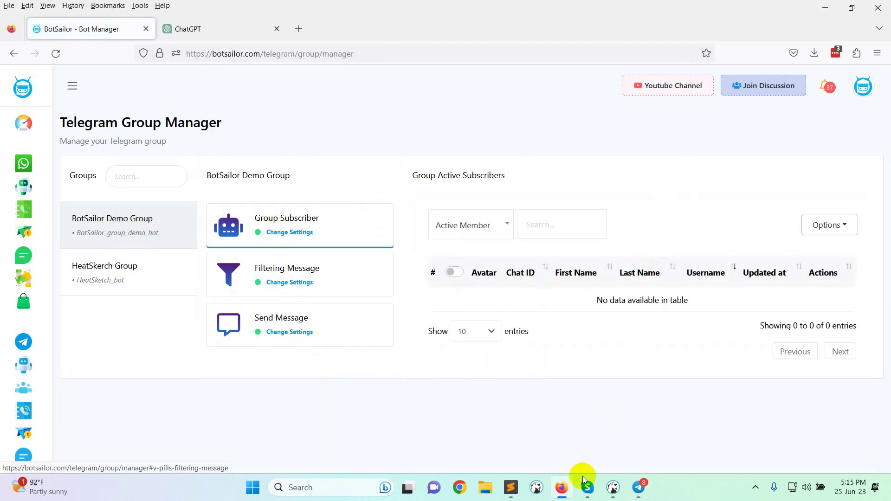
Step: Post 'Hi' in the Telegram group and reload BotSailor to show one active subscriber
left_click(639, 487)
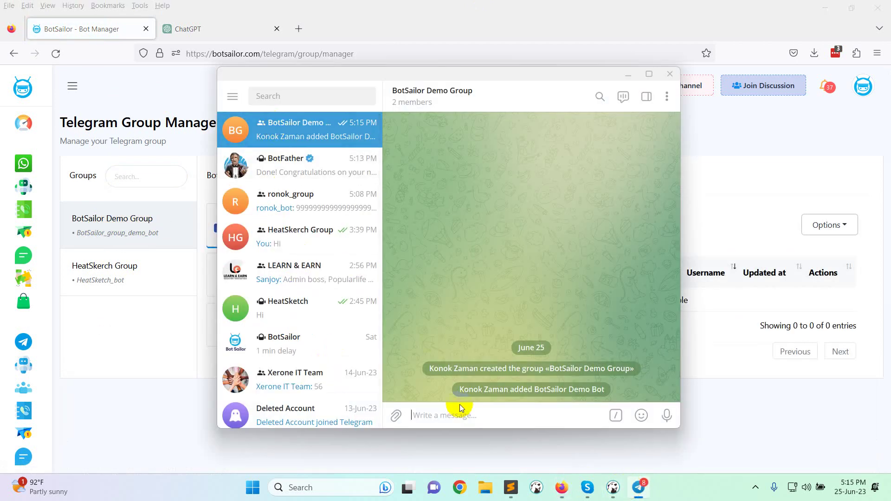
type("Hi")
key("Return")
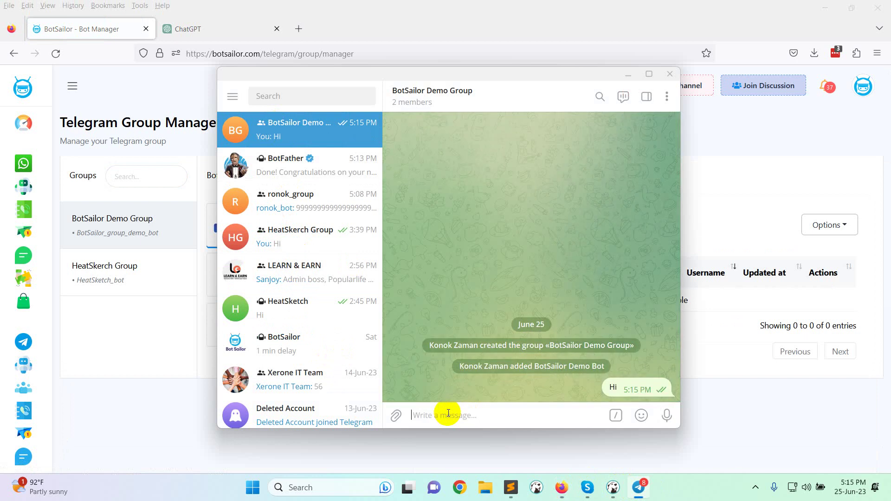
key("alt+Tab")
left_click(56, 54)
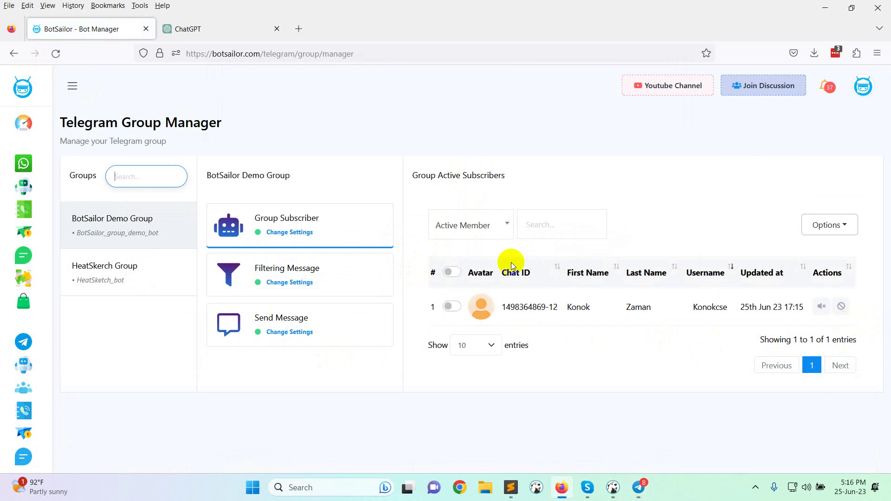
left_click(822, 308)
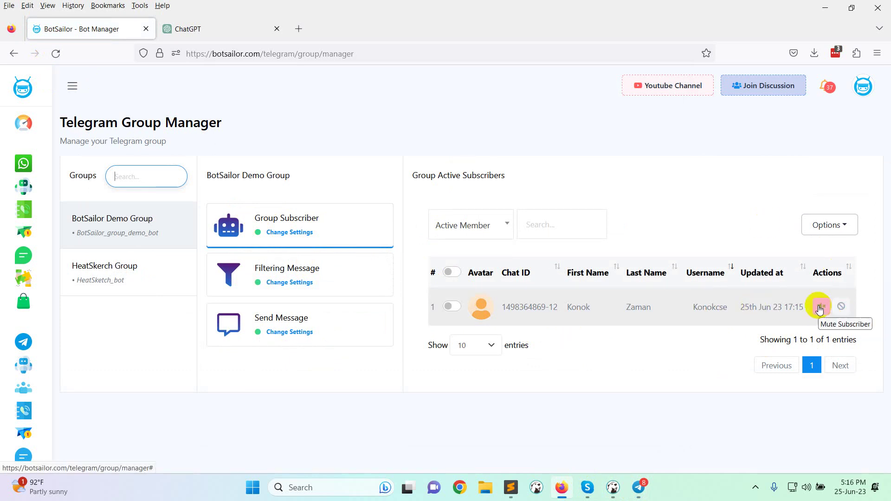
left_click(820, 308)
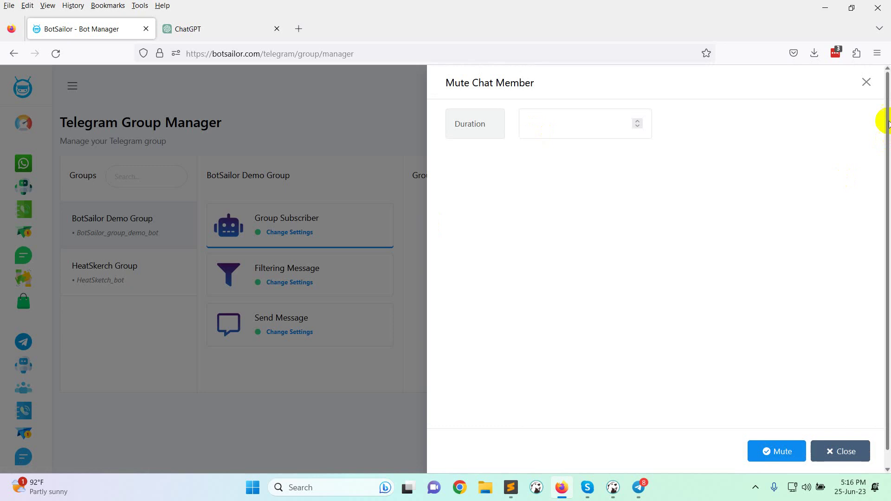
left_click(866, 82)
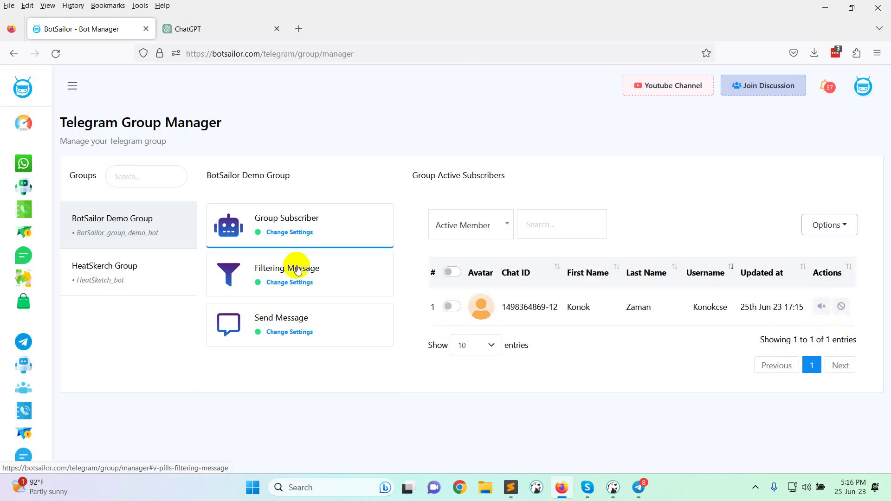
left_click(287, 287)
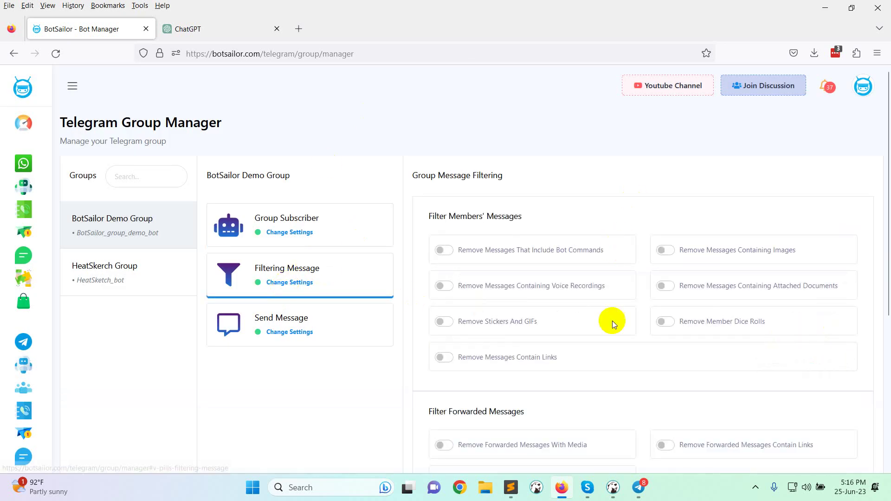
scroll(611, 353, "down", 5)
scroll(612, 411, "up", 5)
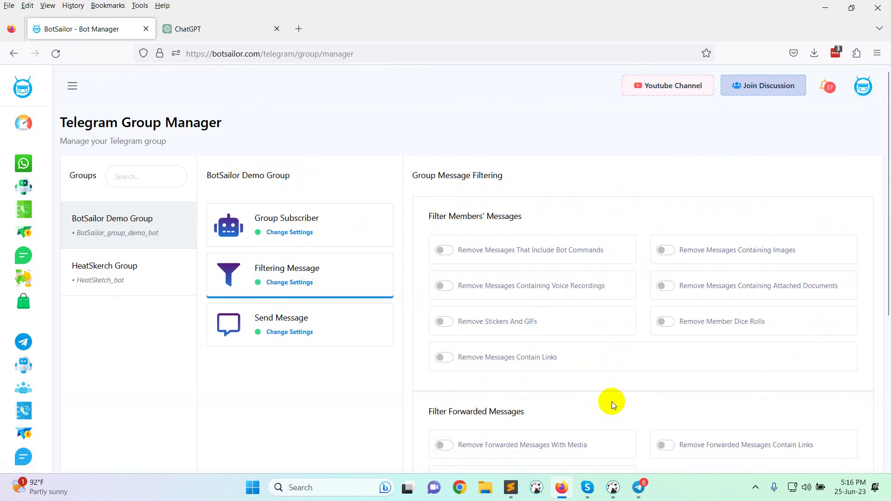
left_click(282, 333)
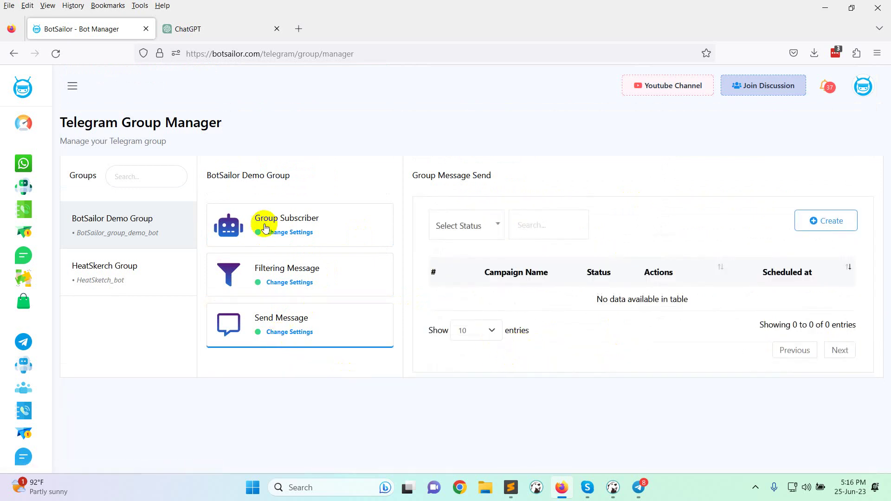
left_click(313, 229)
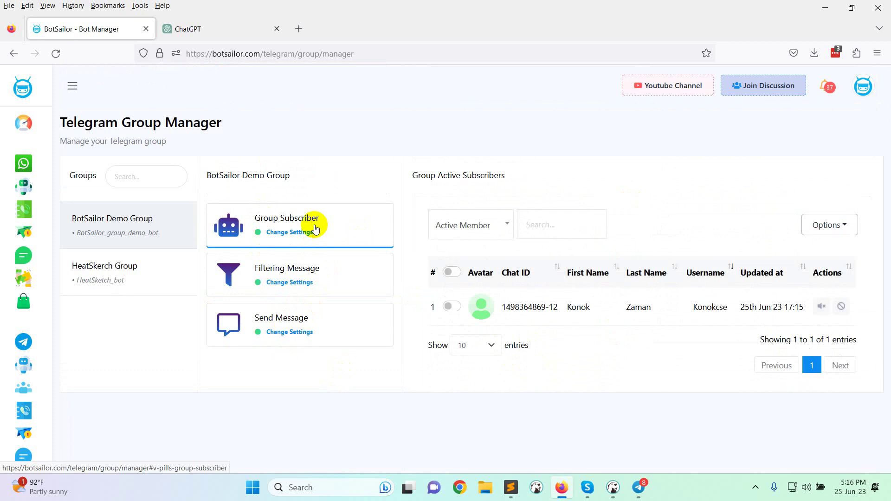